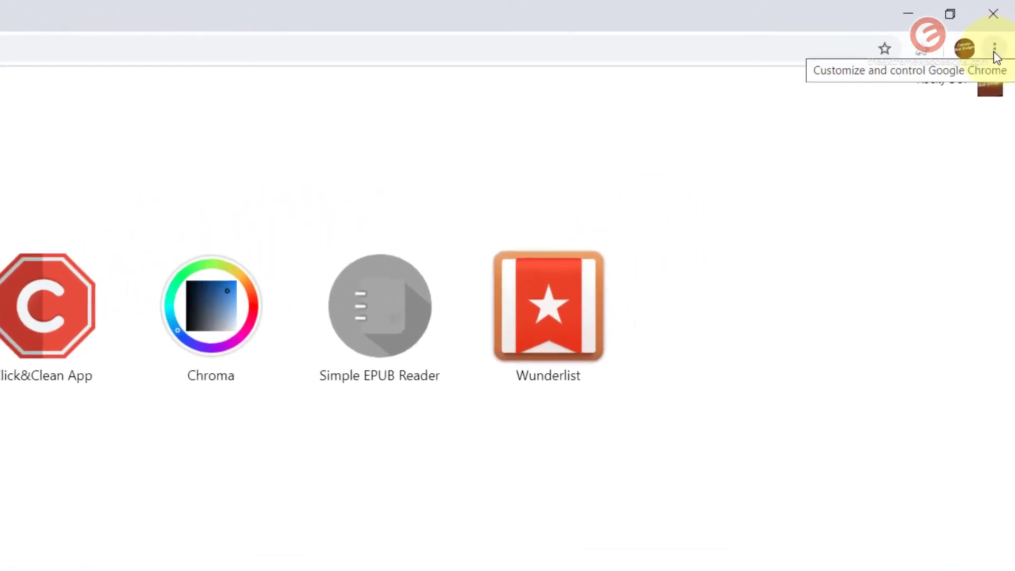
Go to Chrome's Privacy and security settings and launch the Clear browsing data dialog
left_click(992, 67)
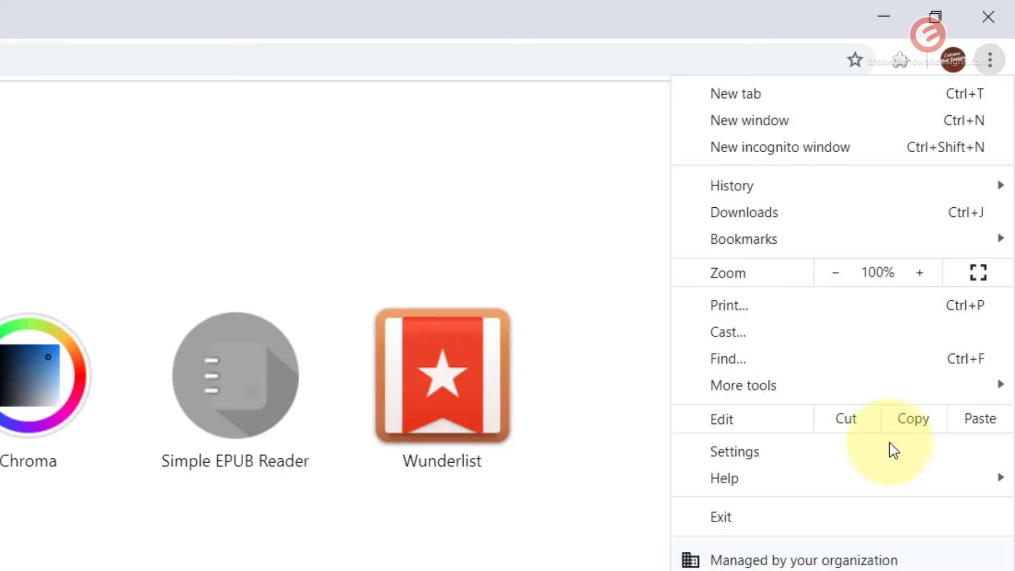
left_click(893, 450)
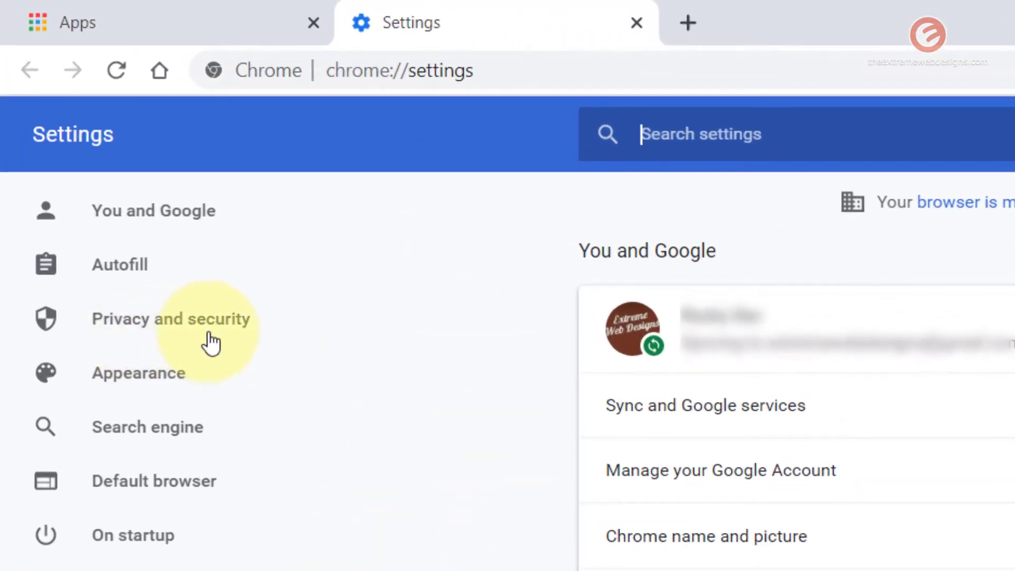
left_click(211, 333)
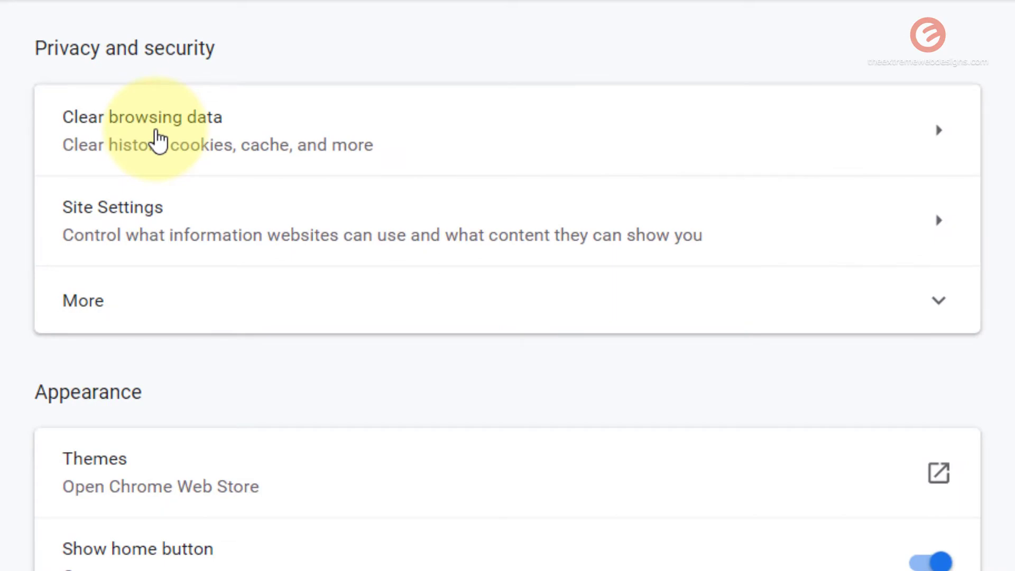
left_click(158, 140)
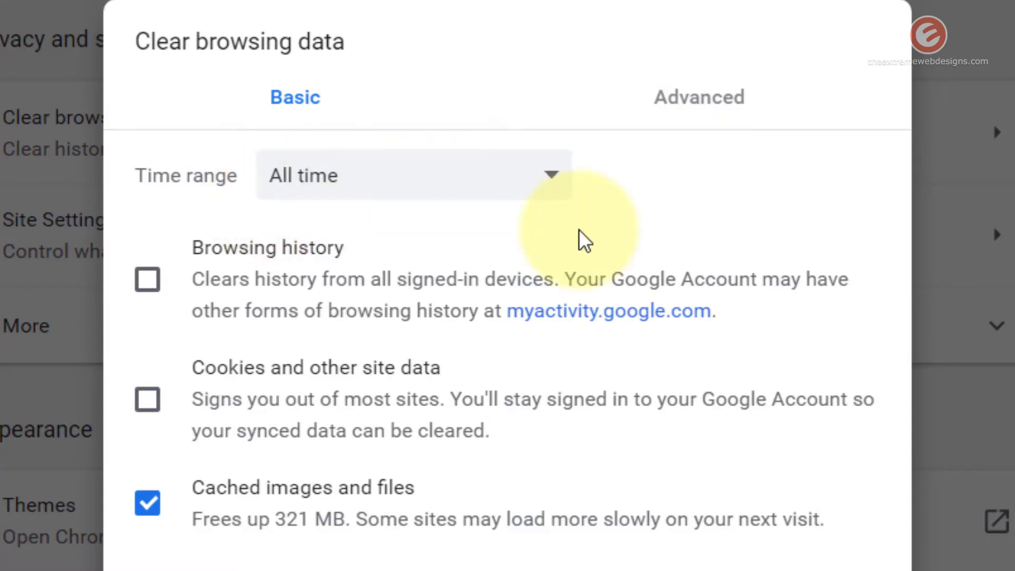
Review the Time range choices and keep the range at All time
left_click(365, 195)
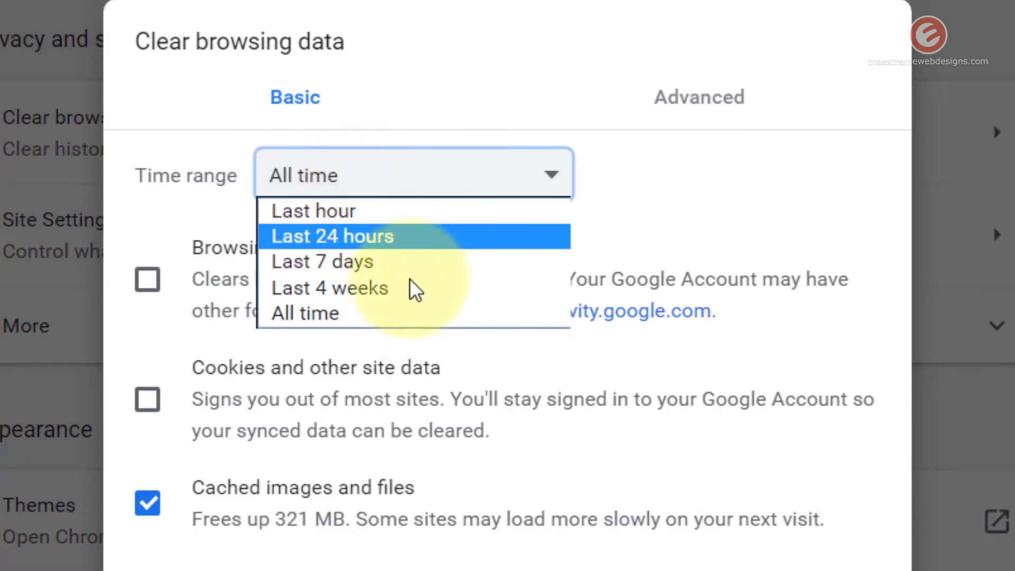
left_click(656, 211)
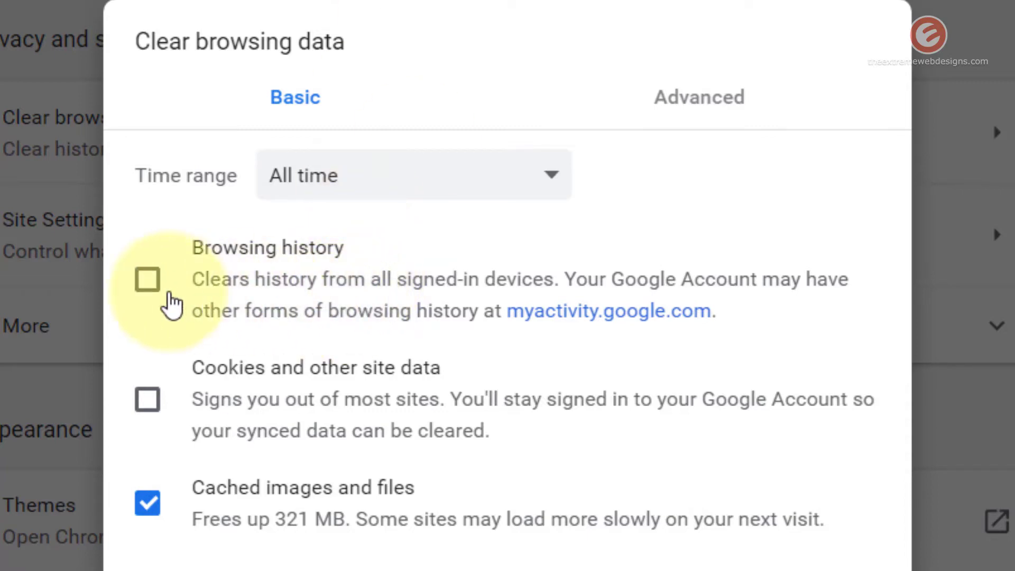
left_click(149, 294)
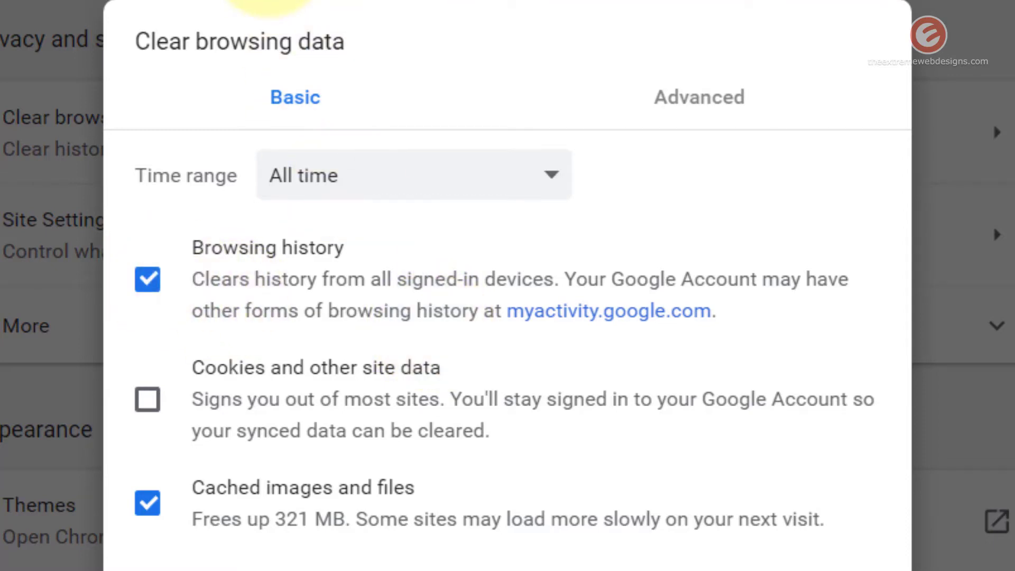
left_click(149, 286)
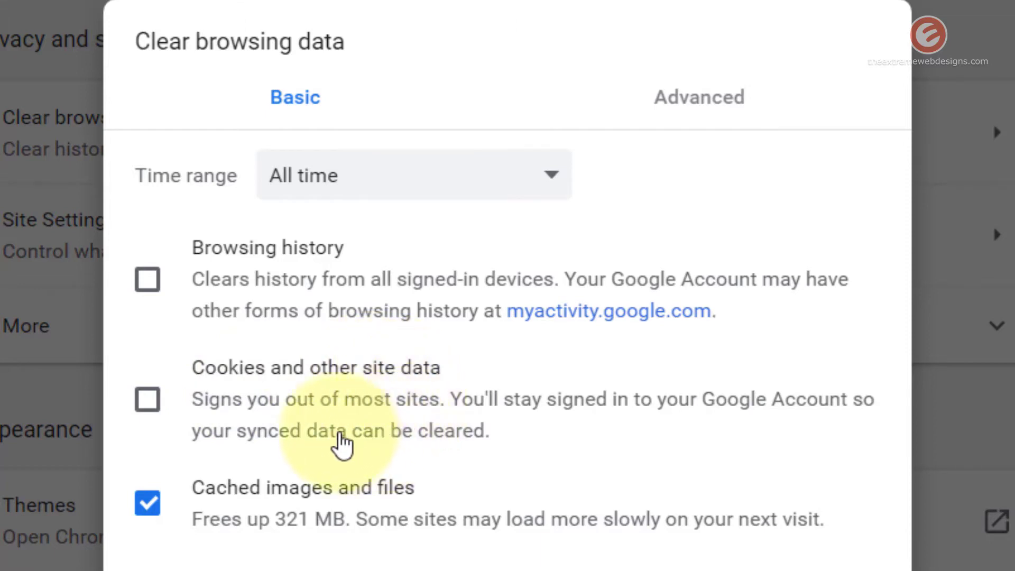
left_click(151, 402)
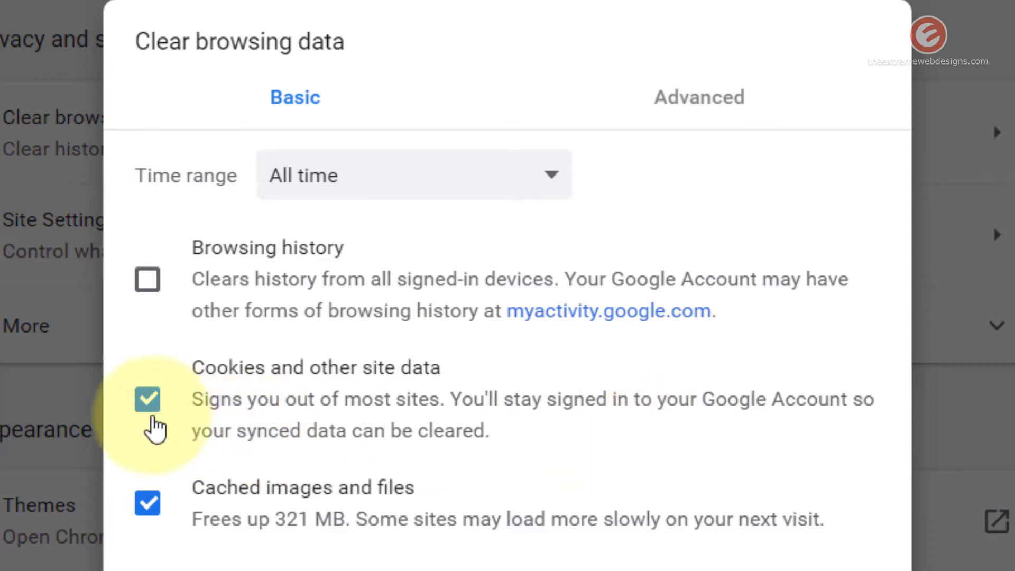
left_click(147, 402)
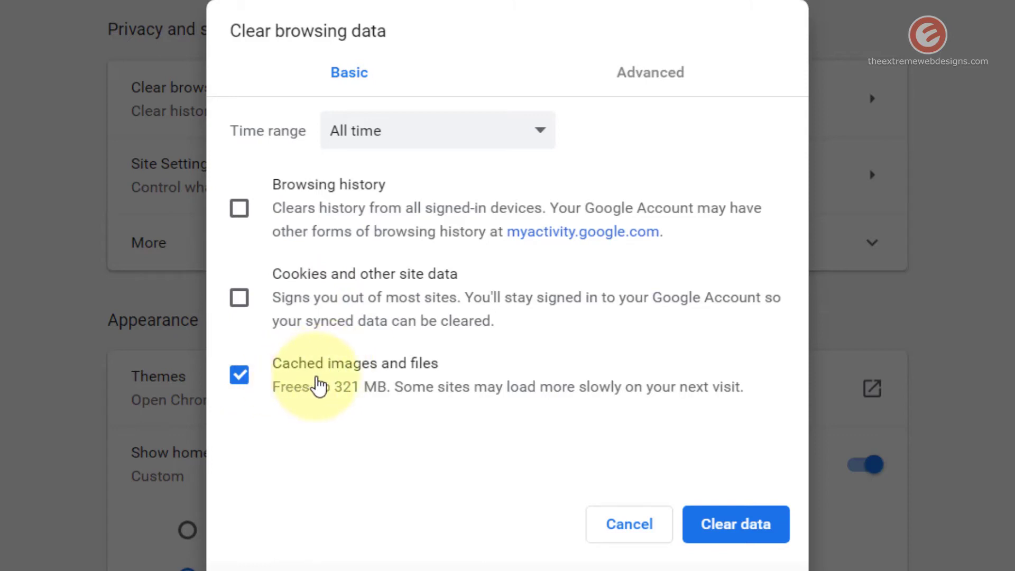
Clear the 321 MB of cached images and files, leaving the time range unchanged
left_click(738, 534)
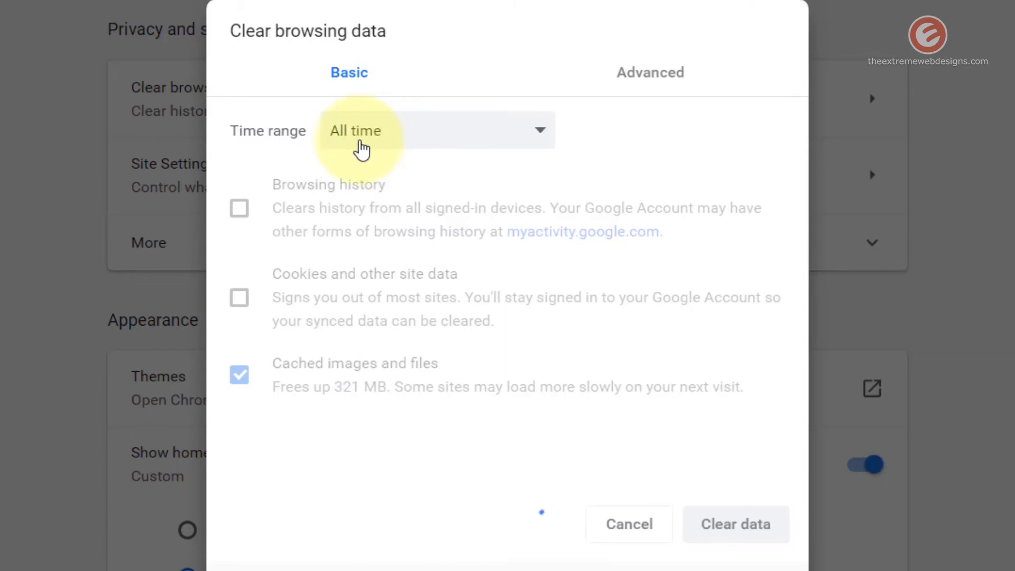
left_click(407, 144)
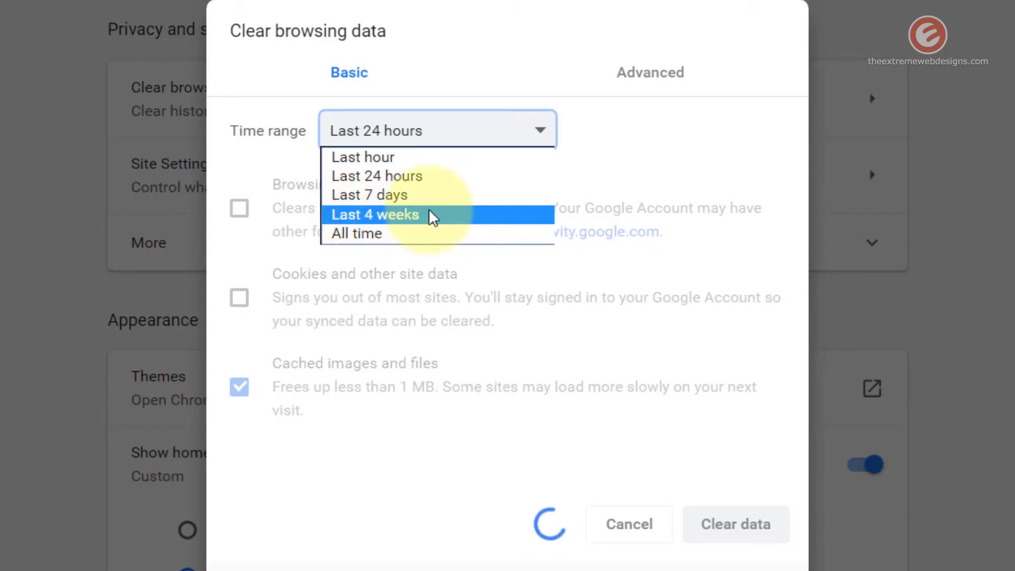
left_click(499, 315)
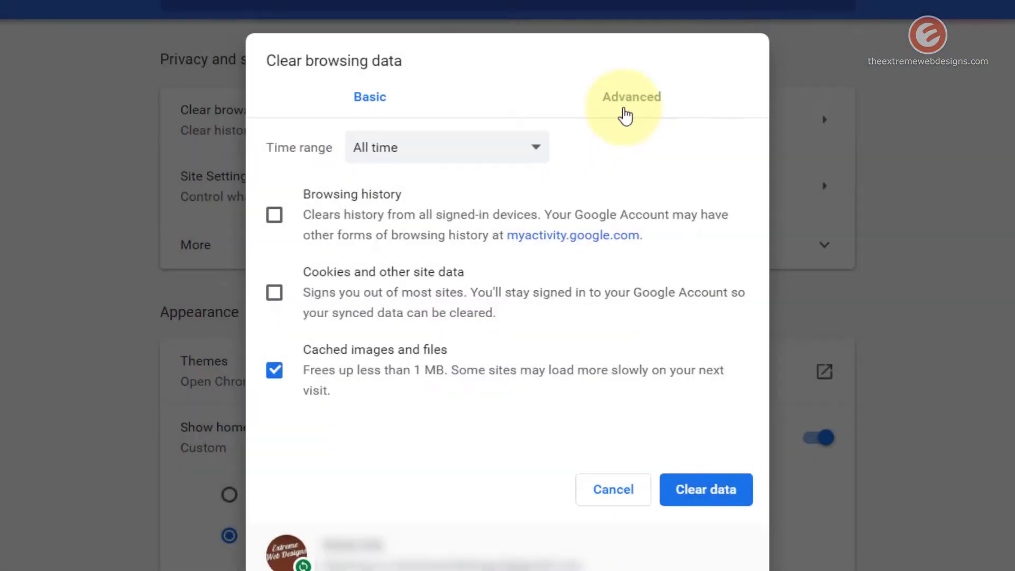
Switch the Clear browsing data dialog to its Advanced tab
left_click(629, 111)
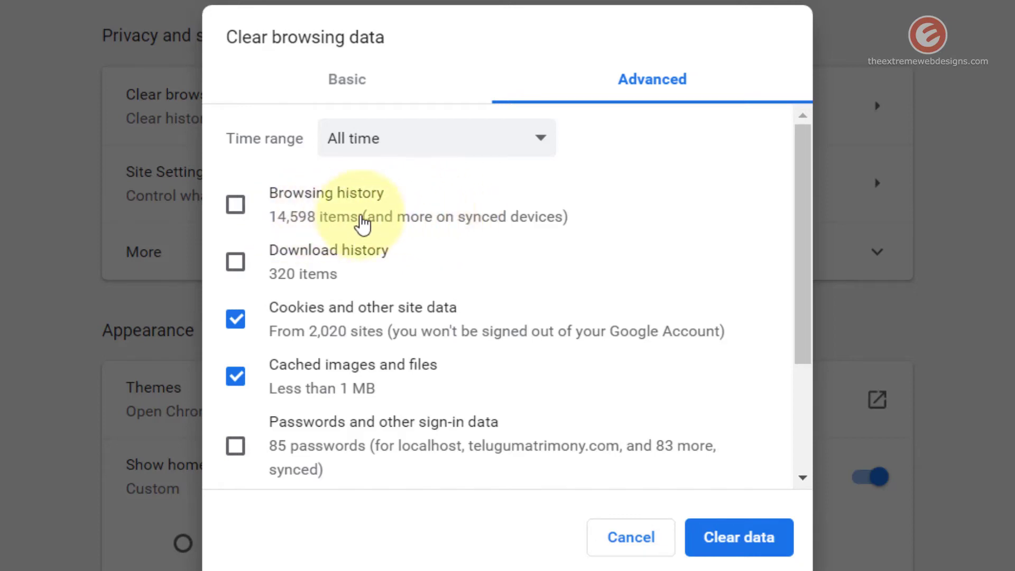
Try the browsing history, download history and cookies checkboxes, keeping only cookies checked and cached images unchecked
left_click(239, 210)
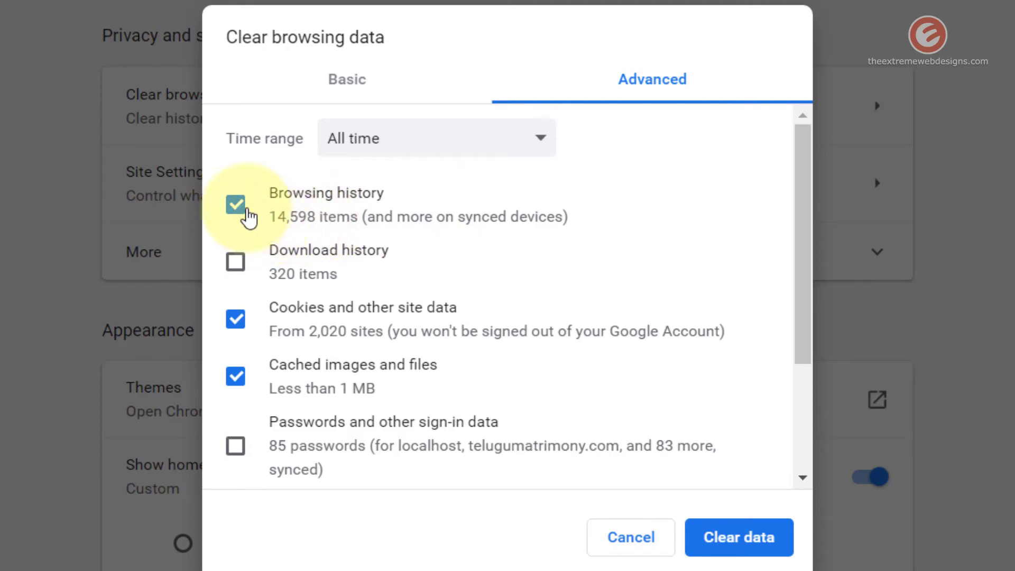
left_click(240, 212)
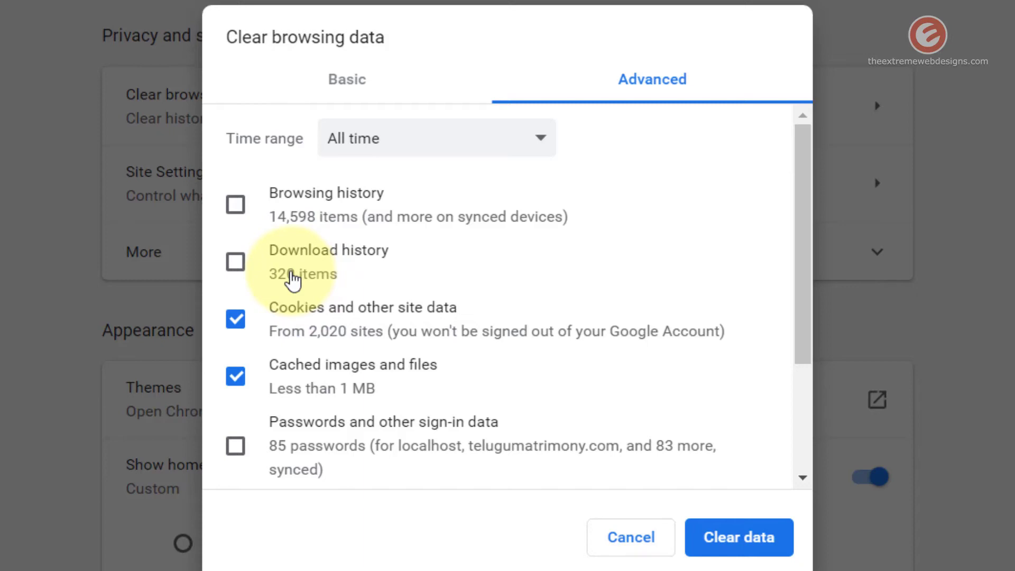
left_click(236, 265)
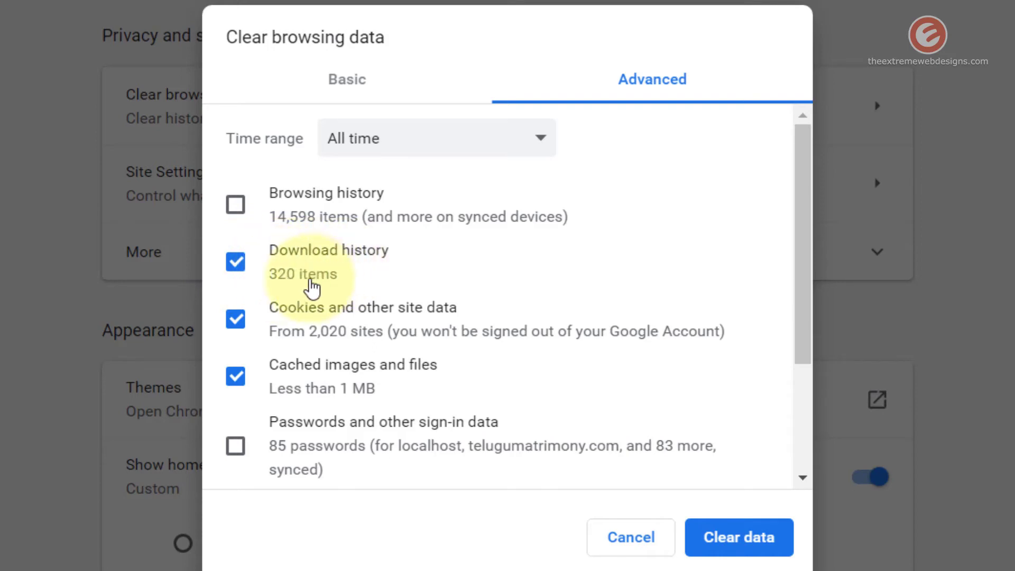
left_click(237, 264)
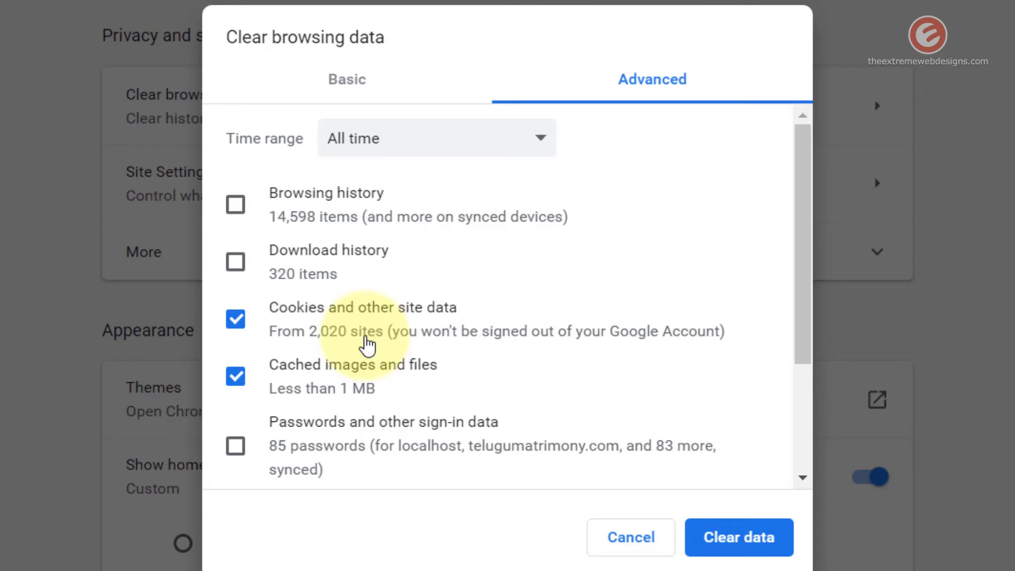
left_click(237, 330)
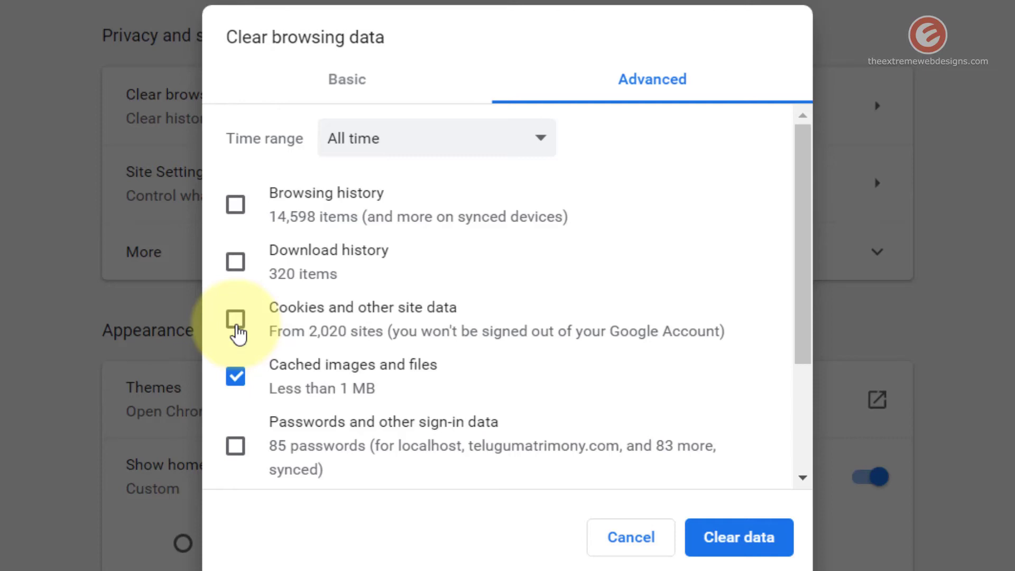
left_click(237, 332)
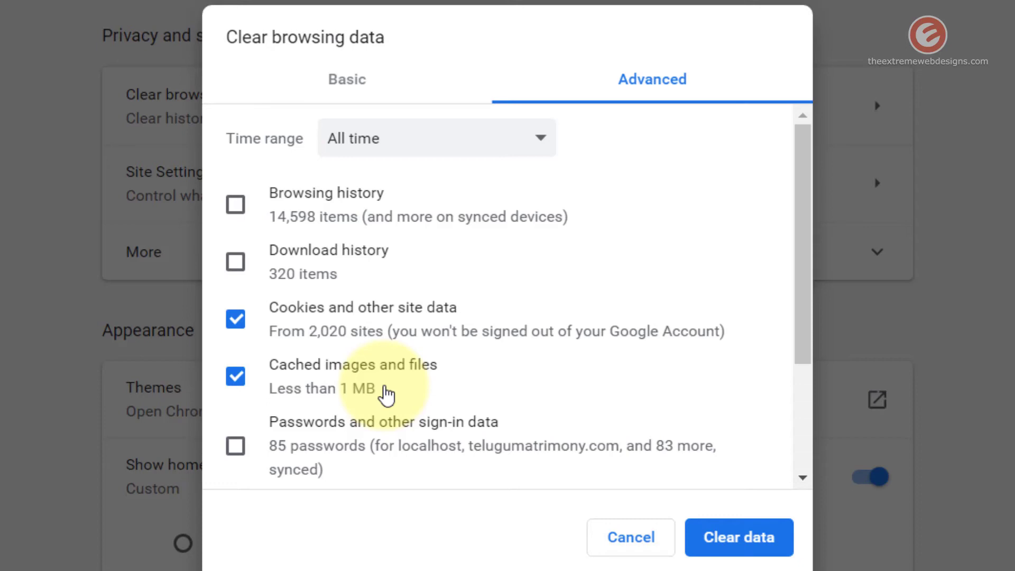
left_click(242, 379)
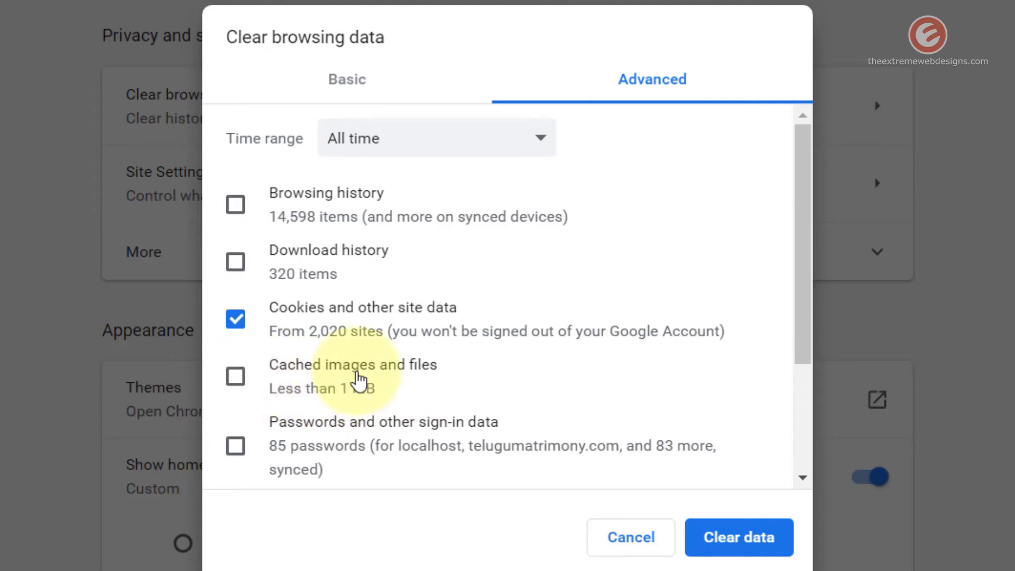
Check cached images and files, uncheck cookies, and leave passwords and sign-in data unchecked
left_click(236, 377)
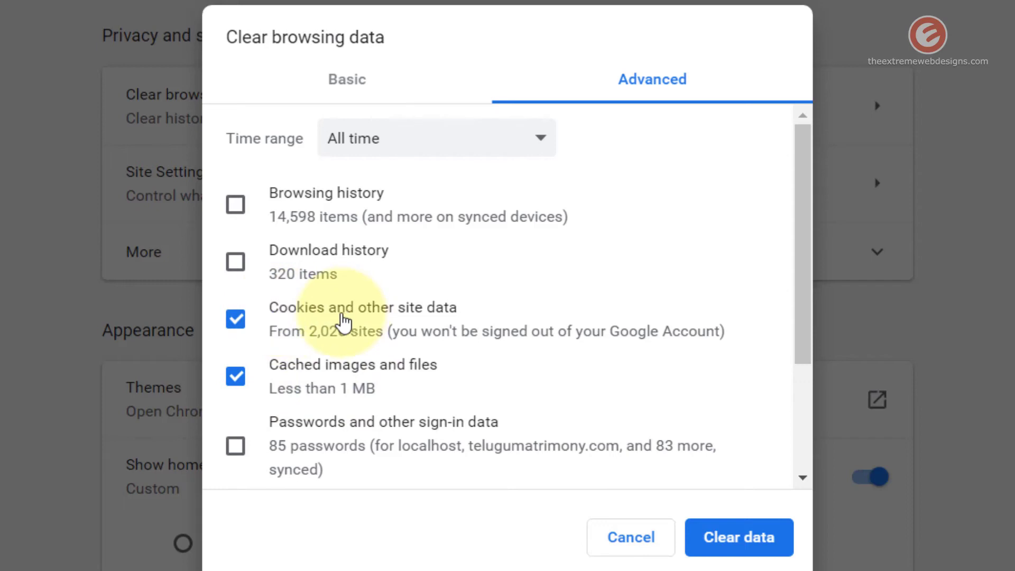
left_click(236, 320)
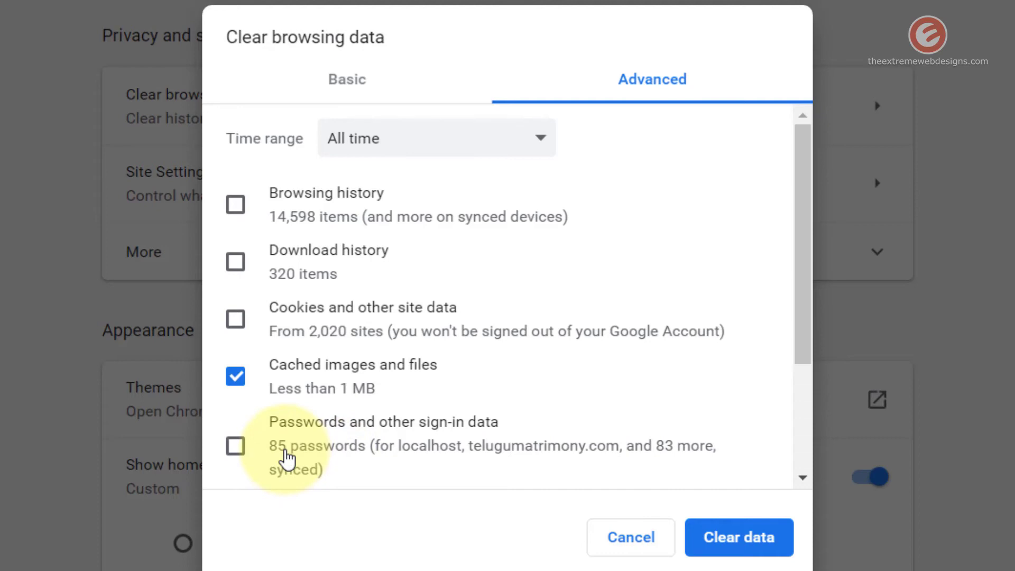
left_click(237, 450)
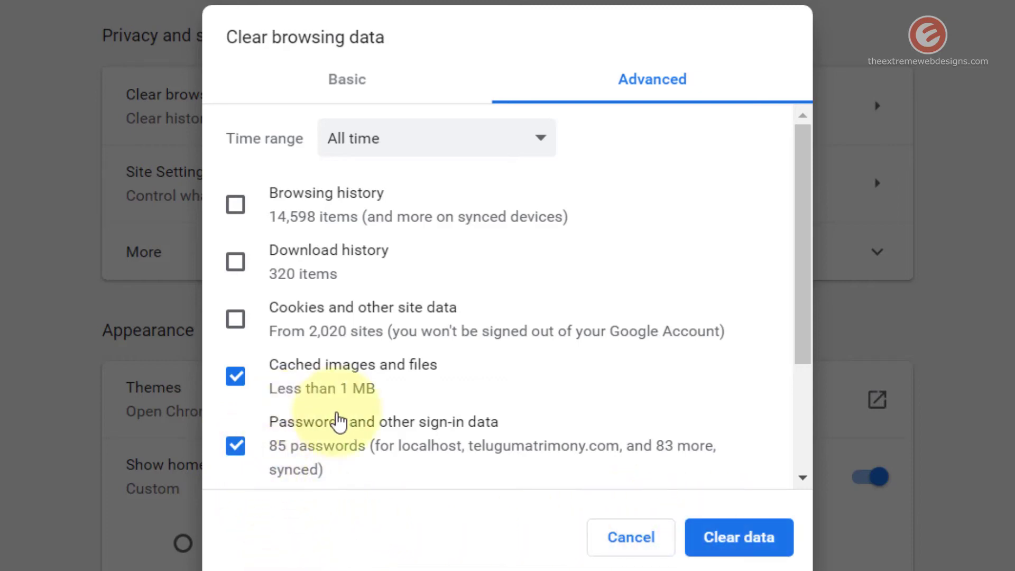
left_click(236, 450)
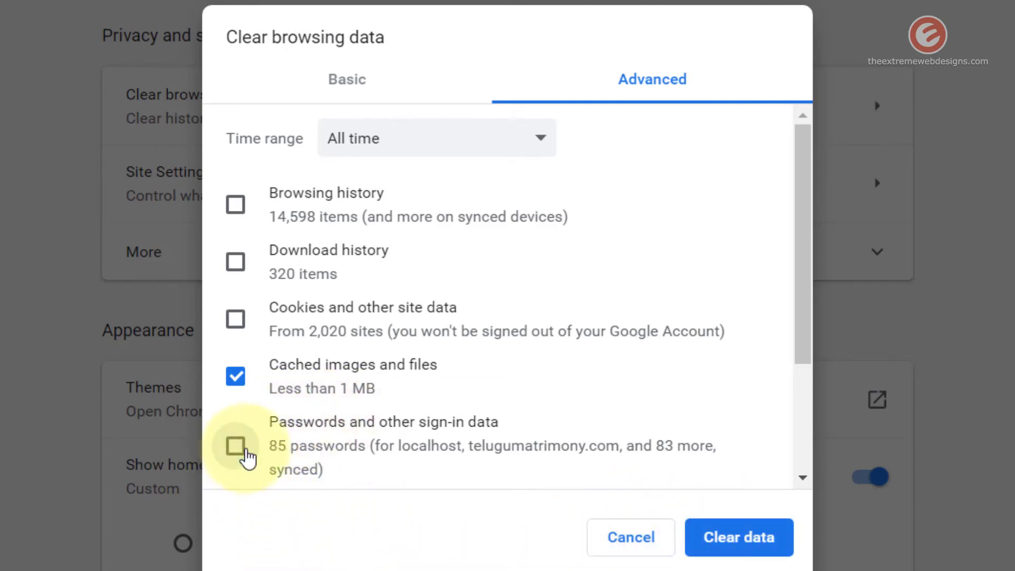
left_click_drag(802, 280, 796, 449)
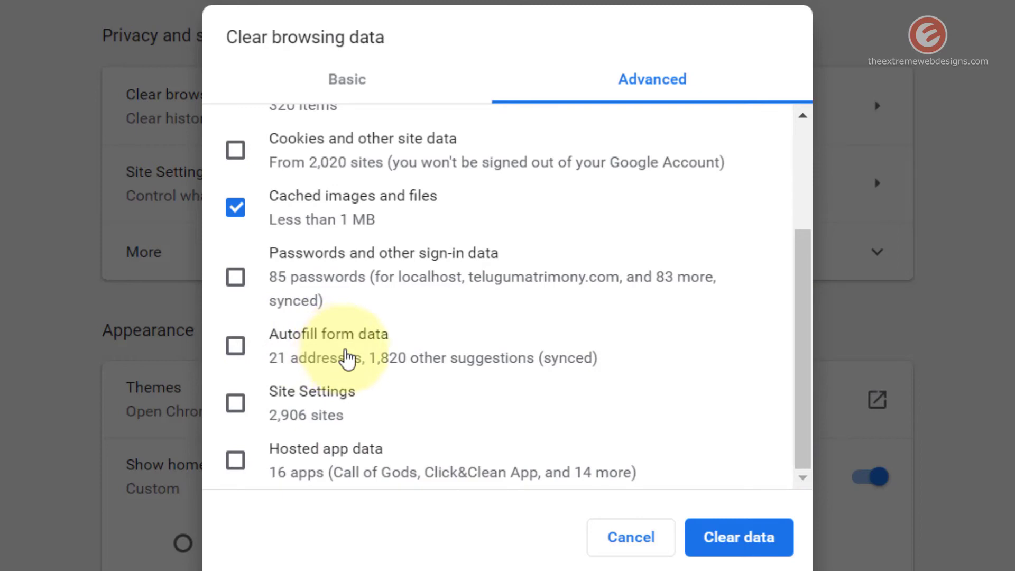
left_click(234, 347)
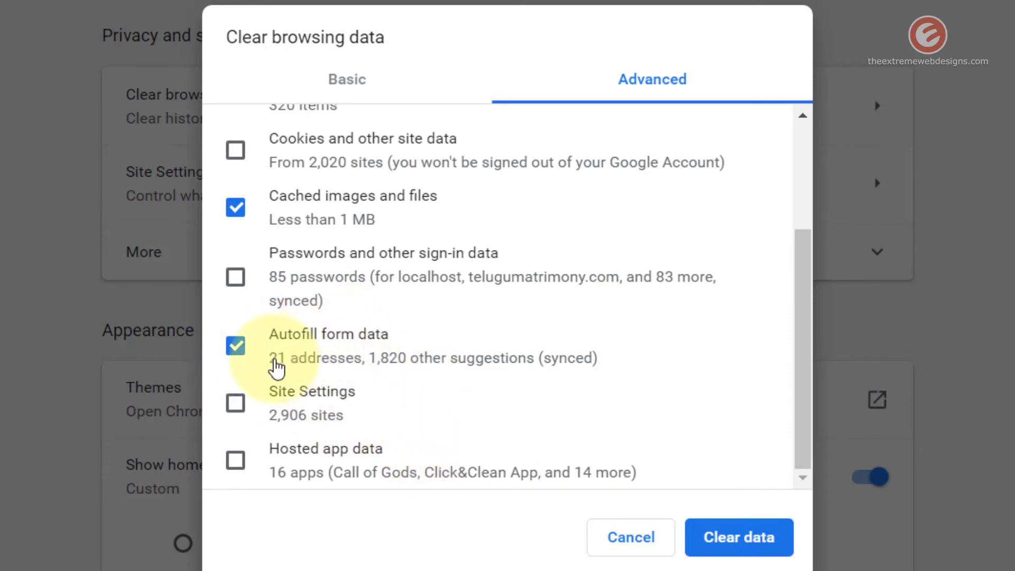
left_click(243, 348)
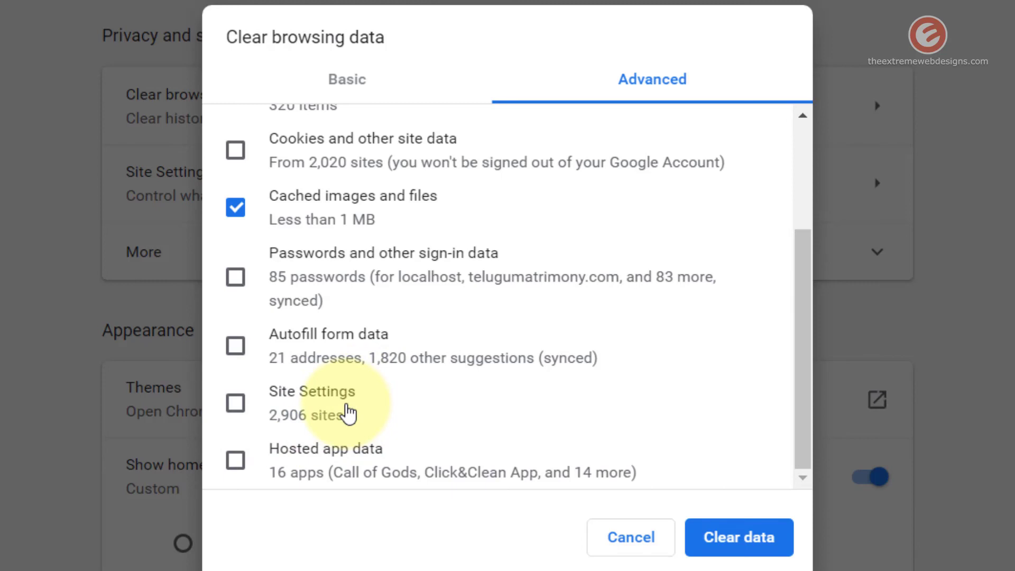
left_click(262, 417)
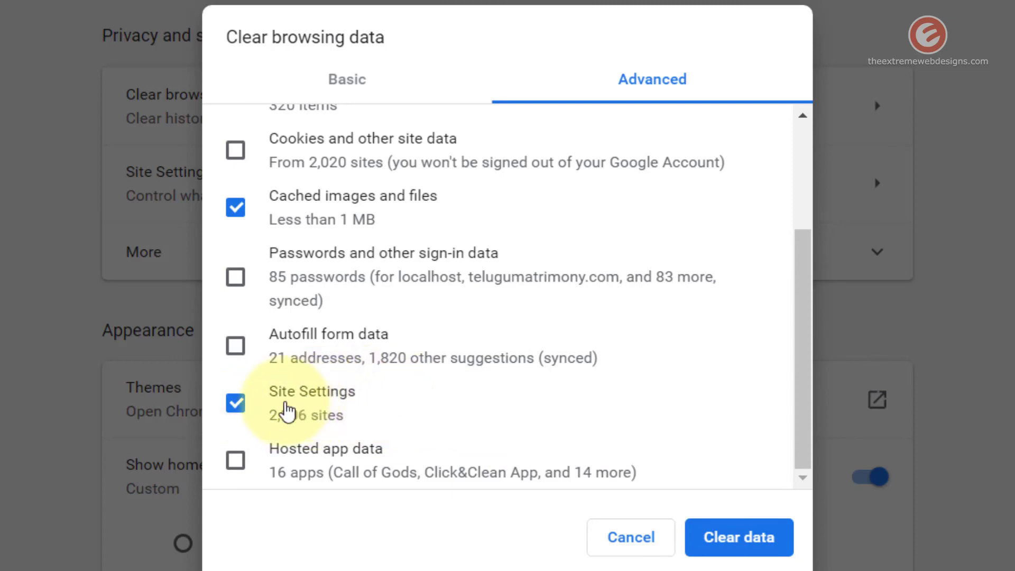
left_click(238, 407)
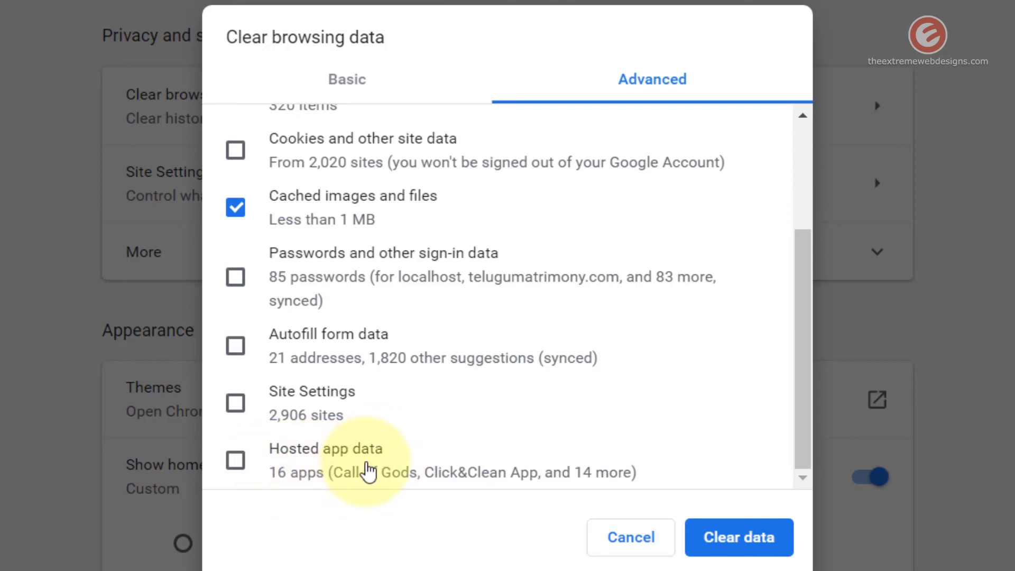
Leave Hosted app data unchecked and return to the Basic tab with only cached images selected
left_click(236, 460)
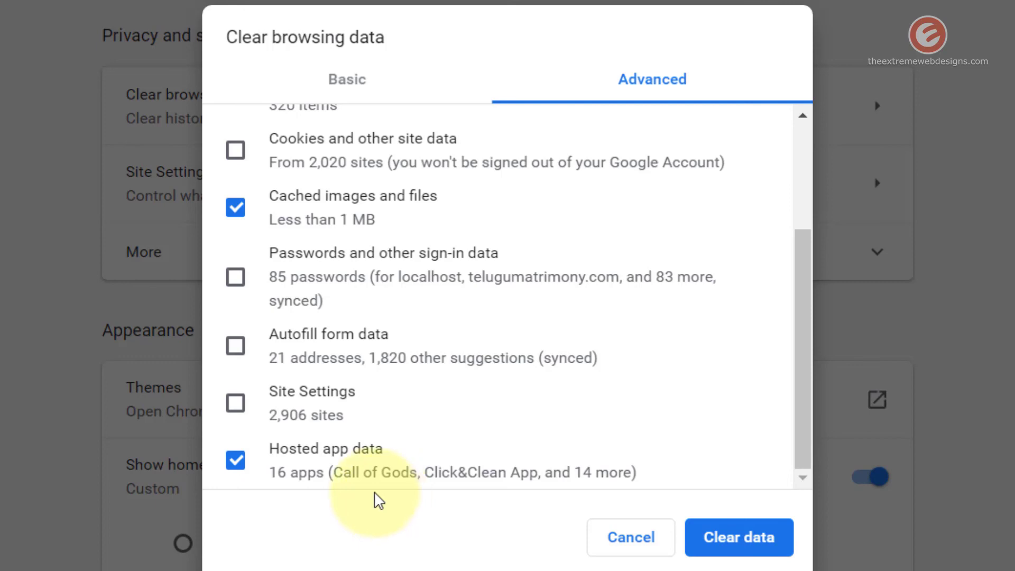
left_click(236, 462)
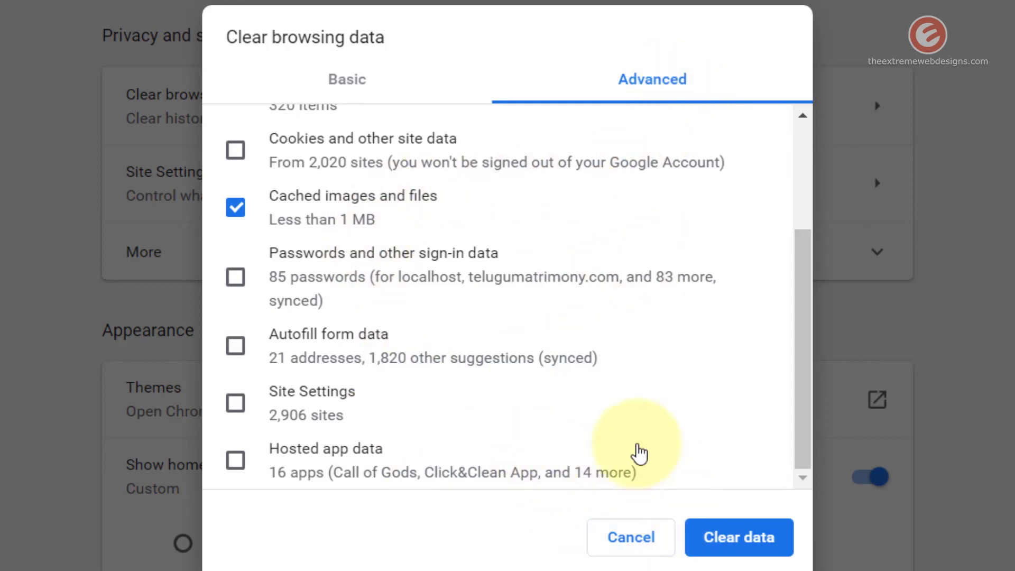
left_click(365, 85)
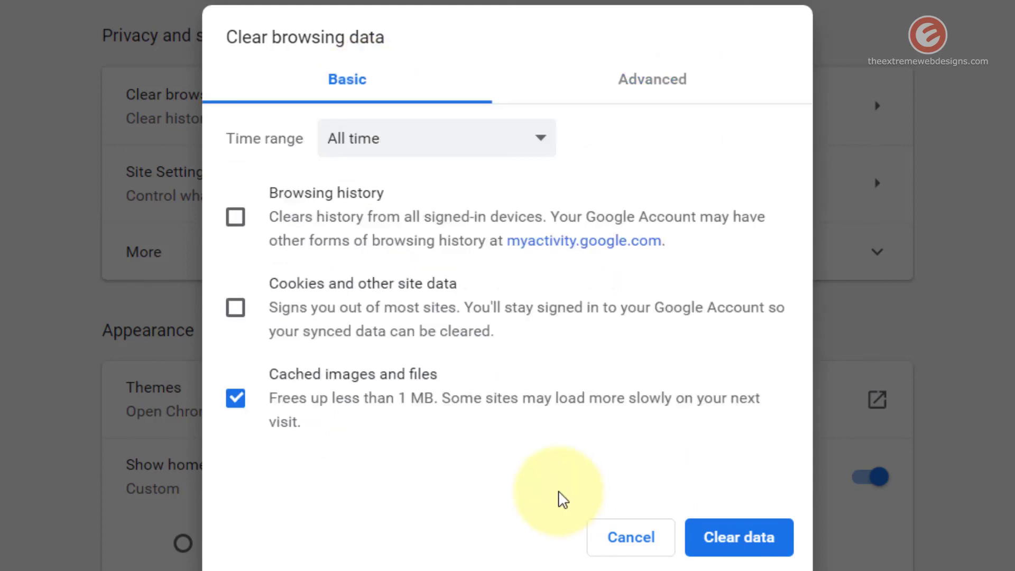